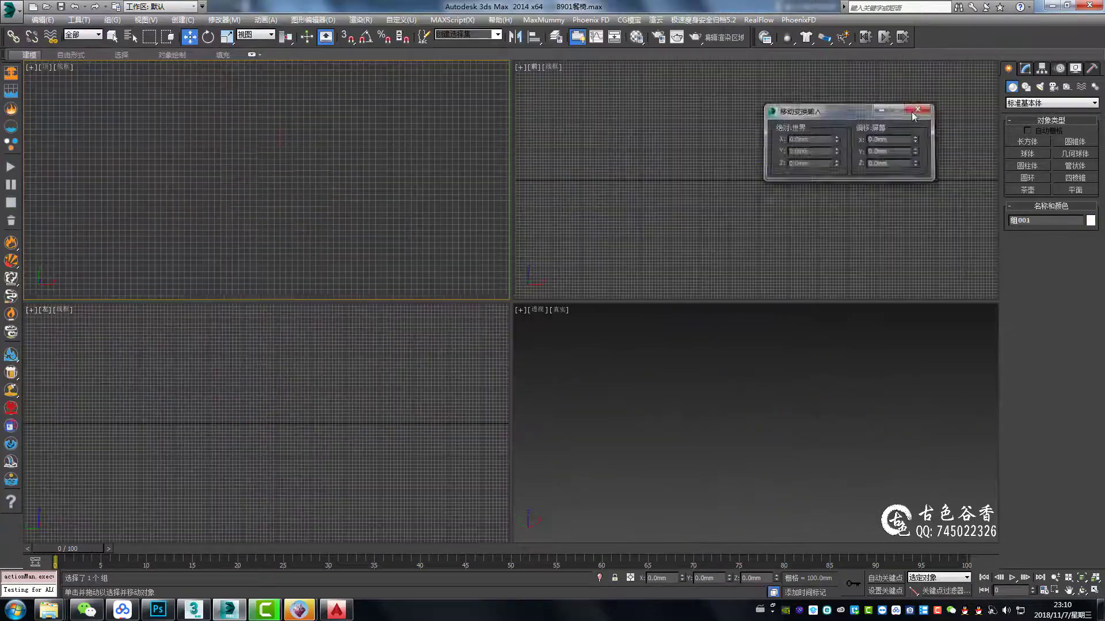
Confirm placing the imported chair DWG drawings and maximize the Top viewport
{"action": "left_click", "coordinate": [916, 109]}
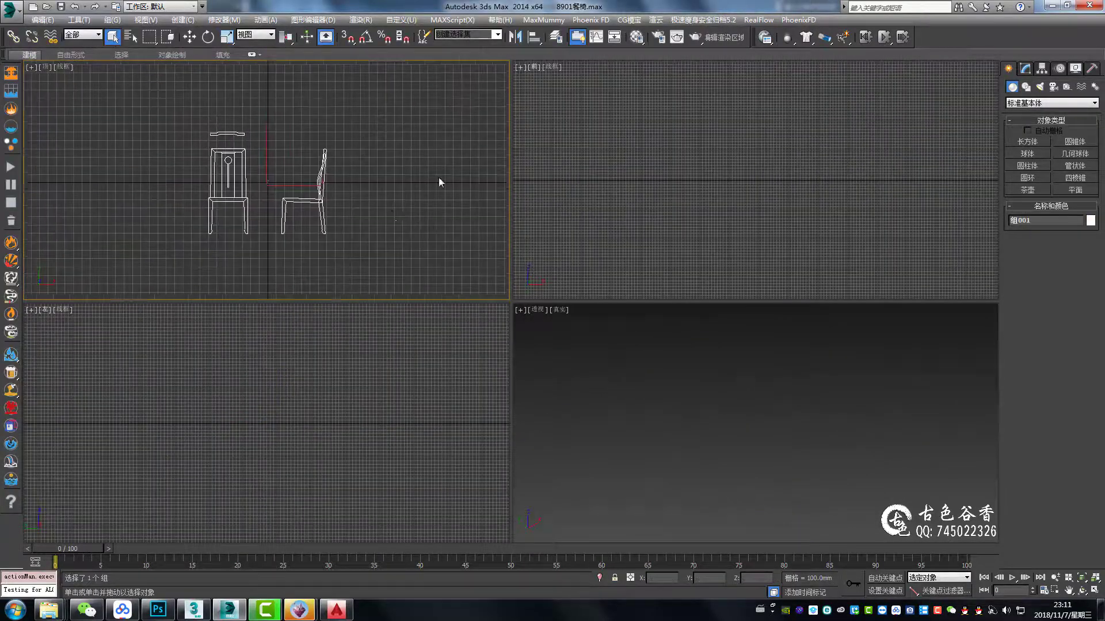
{"action": "key", "text": "alt+w"}
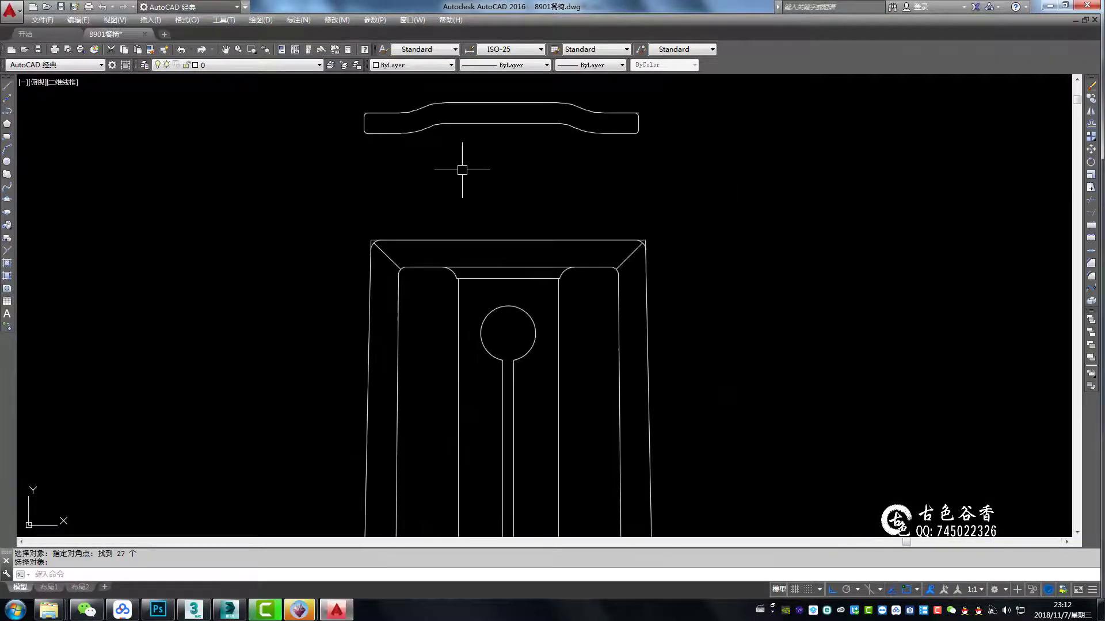
Center the back rail in view and set the dimension style's unit option via D
{"action": "middle_click_drag", "start_coordinate": [549, 247], "coordinate": [610, 321]}
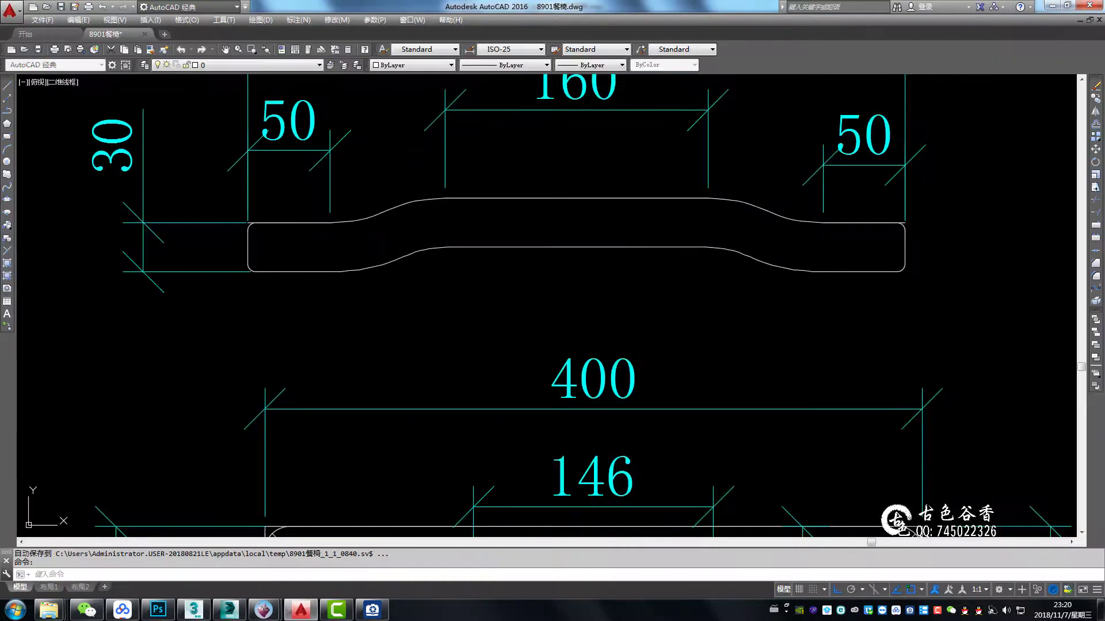
{"action": "scroll", "coordinate": [715, 259], "scroll_direction": "up", "scroll_amount": 3}
{"action": "type", "text": "DLI"}
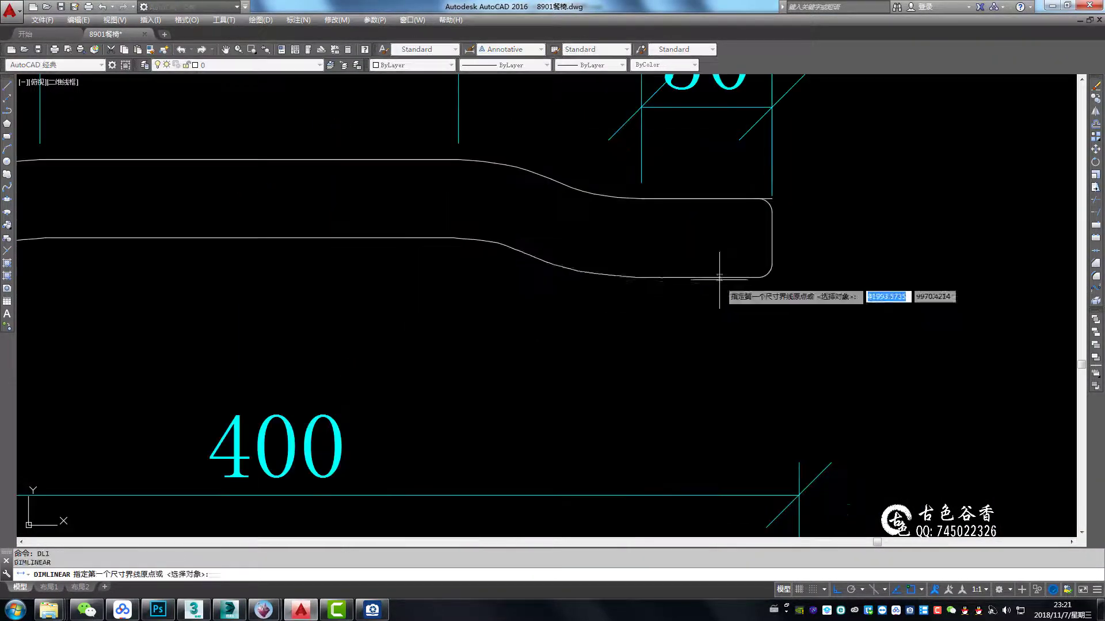
{"action": "type", "text": "d"}
{"action": "key", "text": "Return"}
{"action": "left_click", "coordinate": [671, 256]}
{"action": "left_click", "coordinate": [530, 188]}
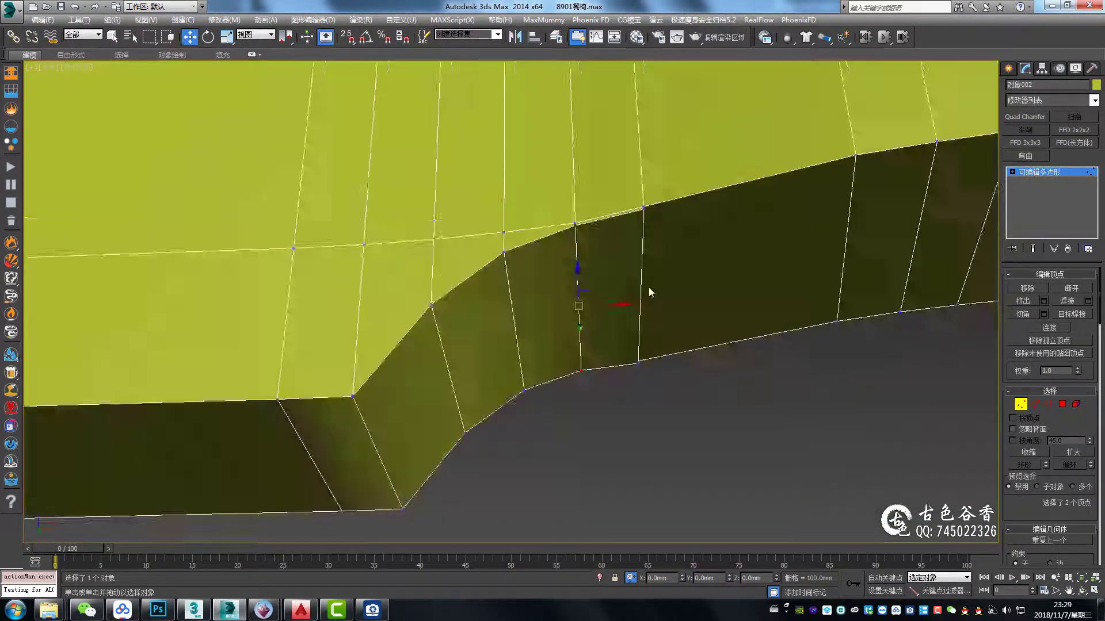
In edge mode, orbit out to check the whole back frame and open the chair reference photo
{"action": "scroll", "coordinate": [647, 393], "scroll_direction": "down", "scroll_amount": 3}
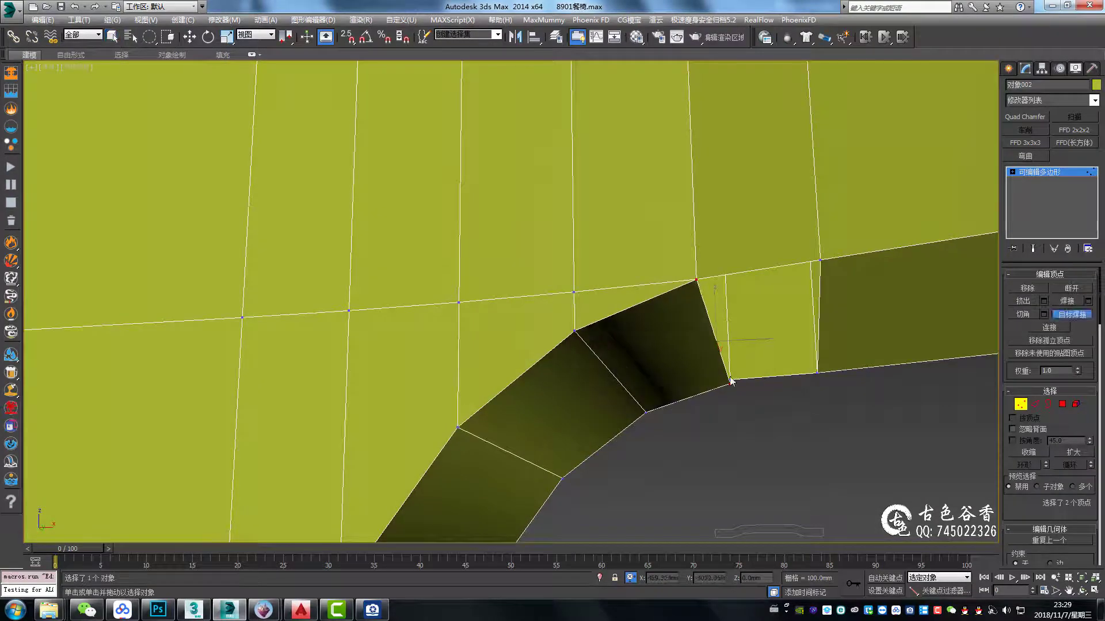
{"action": "key", "text": "2"}
{"action": "scroll", "coordinate": [466, 328], "scroll_direction": "down", "scroll_amount": 5}
{"action": "middle_click_drag", "start_coordinate": [466, 328], "coordinate": [624, 367], "text": "alt"}
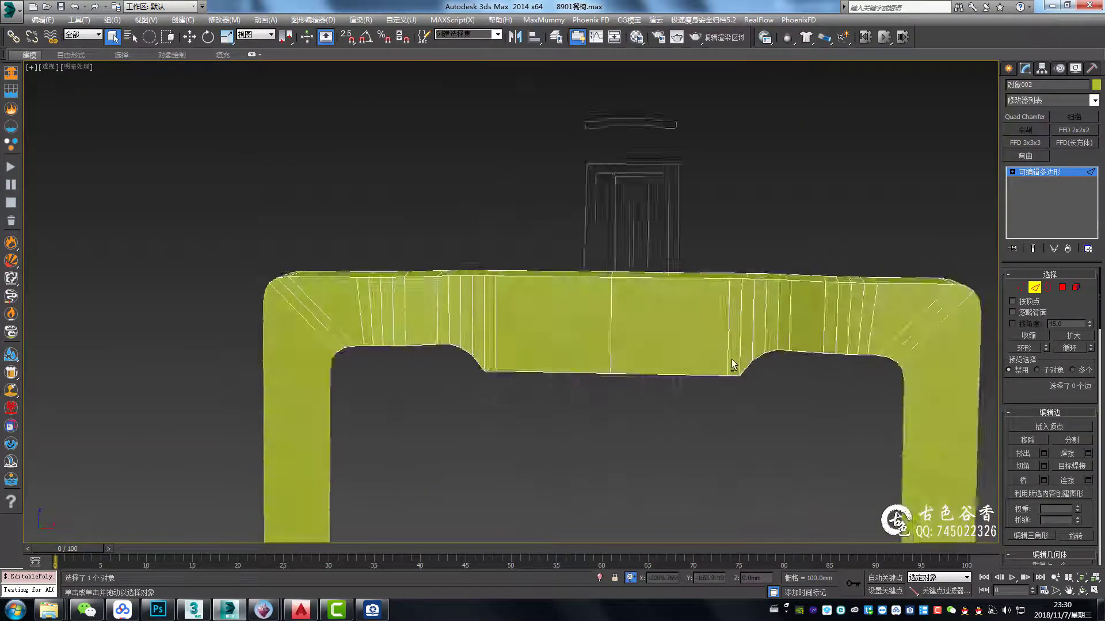
{"action": "left_click", "coordinate": [371, 610]}
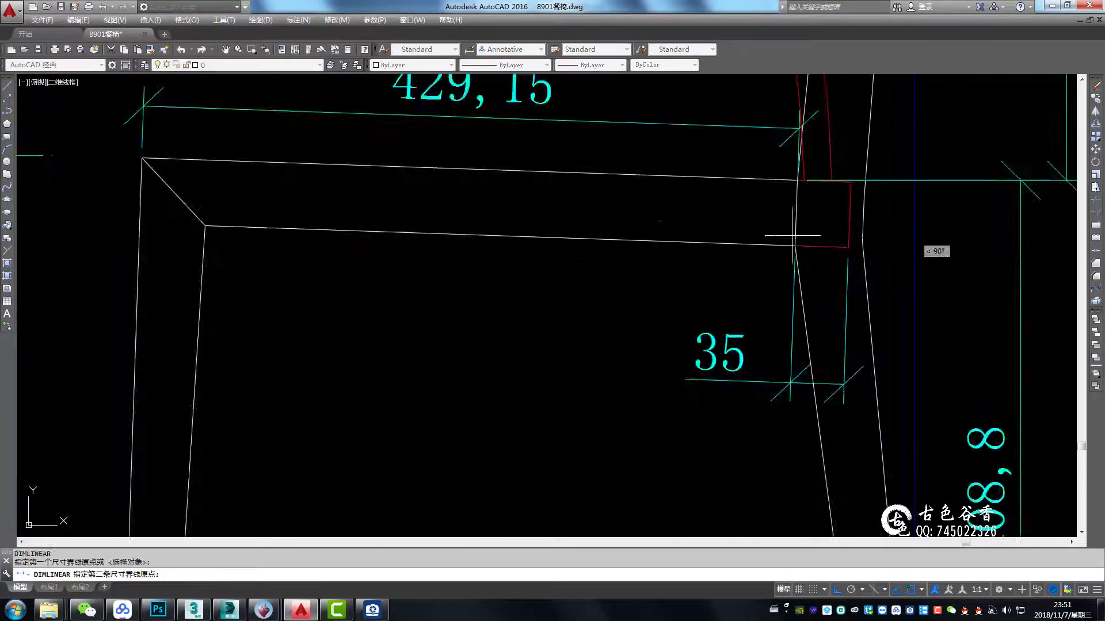
Place the second point of the 35 mm seat rail dimension and zoom out
{"action": "left_click", "coordinate": [793, 235]}
{"action": "scroll", "coordinate": [582, 242], "scroll_direction": "down", "scroll_amount": 3}
{"action": "scroll", "coordinate": [563, 272], "scroll_direction": "down", "scroll_amount": 2}
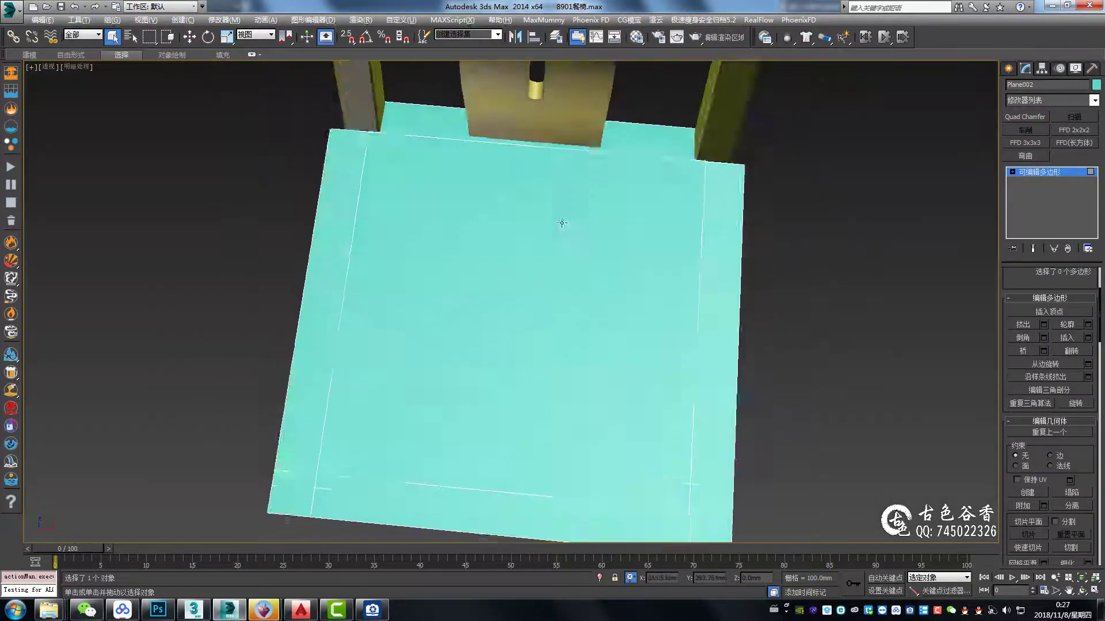
Extrude Plane002's selected border edges outward in the full Top view
{"action": "scroll", "coordinate": [624, 229], "scroll_direction": "up", "scroll_amount": 5}
{"action": "middle_click_drag", "start_coordinate": [624, 229], "coordinate": [593, 249], "text": "alt"}
{"action": "scroll", "coordinate": [593, 249], "scroll_direction": "down", "scroll_amount": 5}
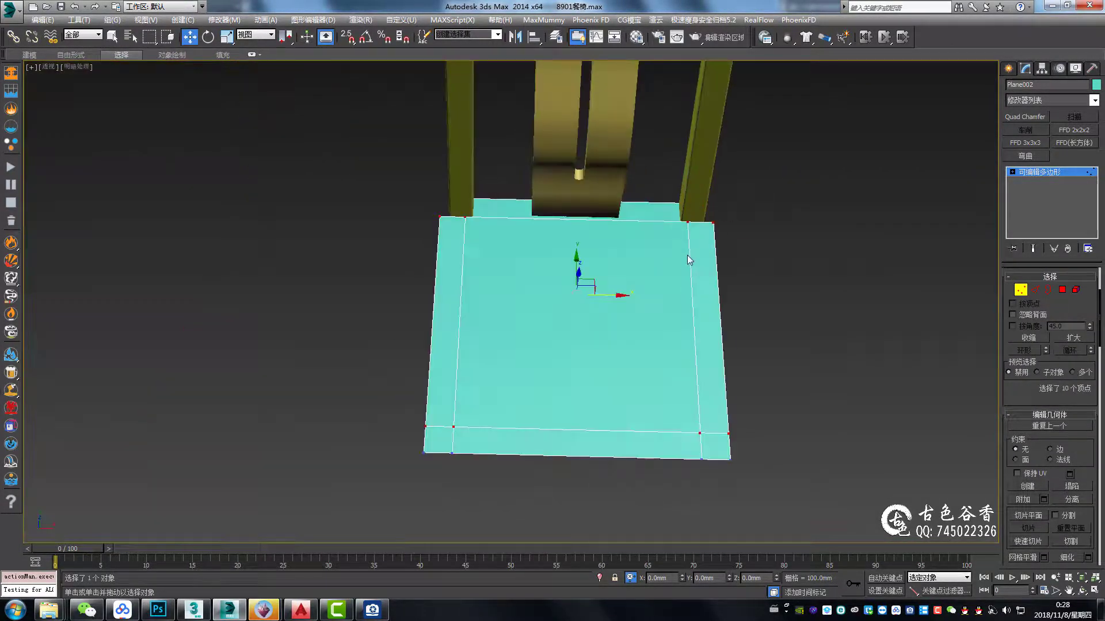
{"action": "key", "text": "alt+w"}
{"action": "key", "text": "alt+w"}
{"action": "scroll", "coordinate": [678, 245], "scroll_direction": "up", "scroll_amount": 5}
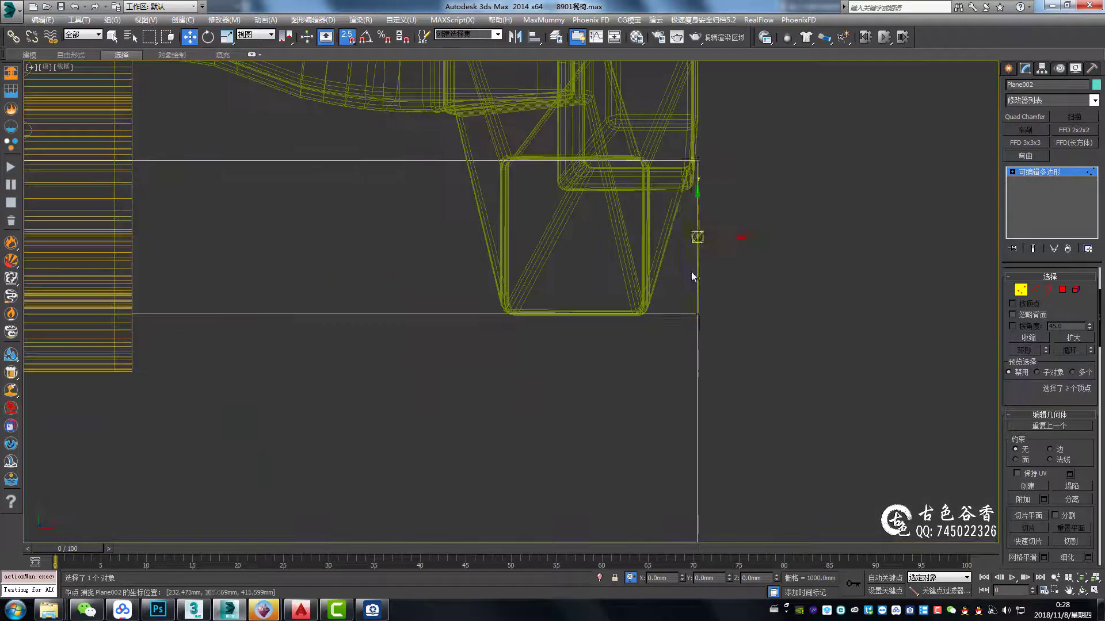
{"action": "key", "text": "p"}
{"action": "key", "text": "2"}
{"action": "scroll", "coordinate": [457, 329], "scroll_direction": "down", "scroll_amount": 3}
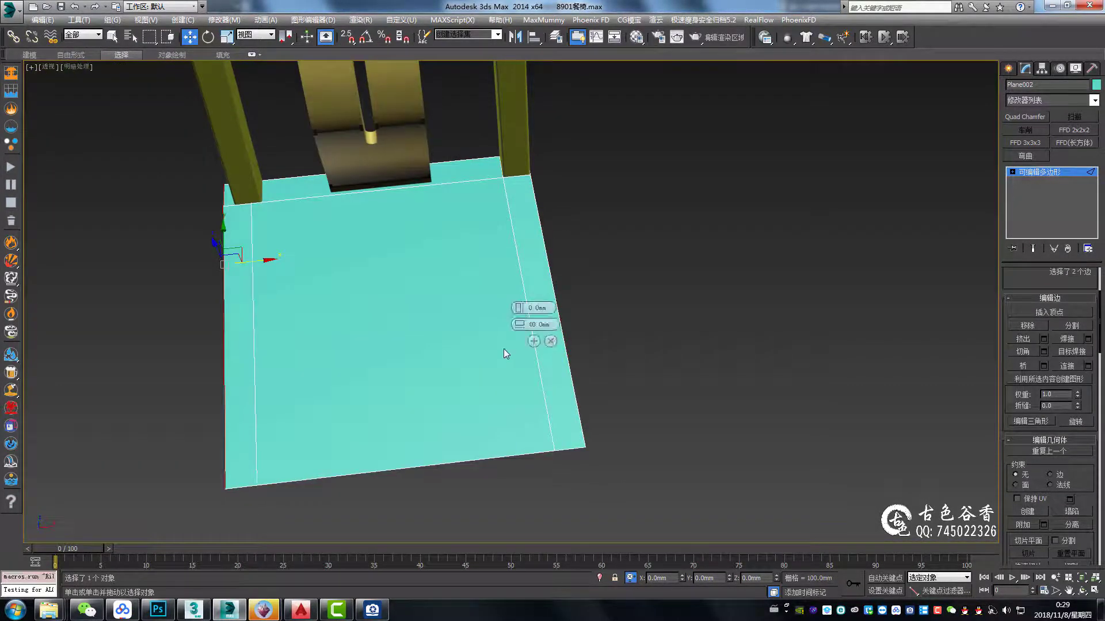
{"action": "left_click", "coordinate": [517, 340]}
Select the seat's edge vertices in the side view, ready to move onto the legs
{"action": "scroll", "coordinate": [540, 421], "scroll_direction": "up", "scroll_amount": 3}
{"action": "scroll", "coordinate": [515, 459], "scroll_direction": "down", "scroll_amount": 3}
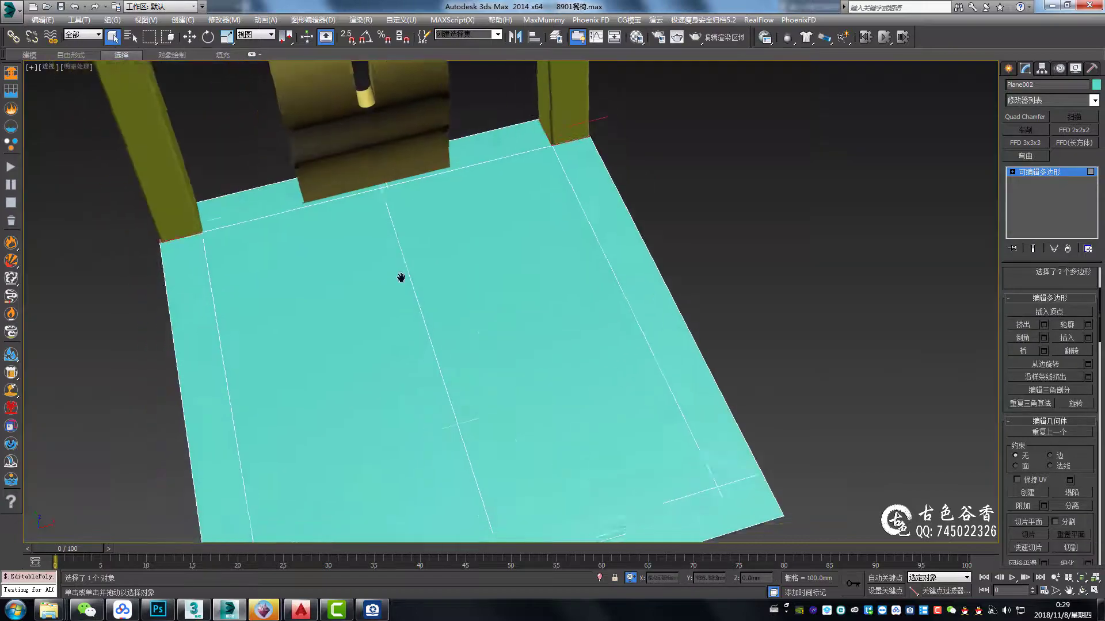
{"action": "key", "text": "l"}
{"action": "key", "text": "1"}
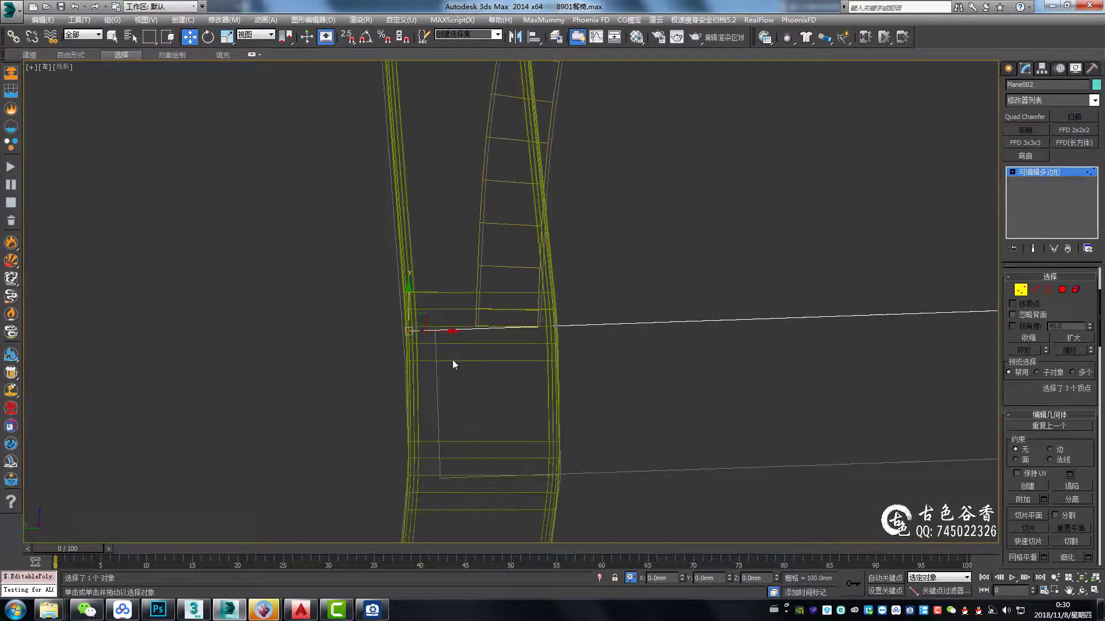
{"action": "key", "text": "w"}
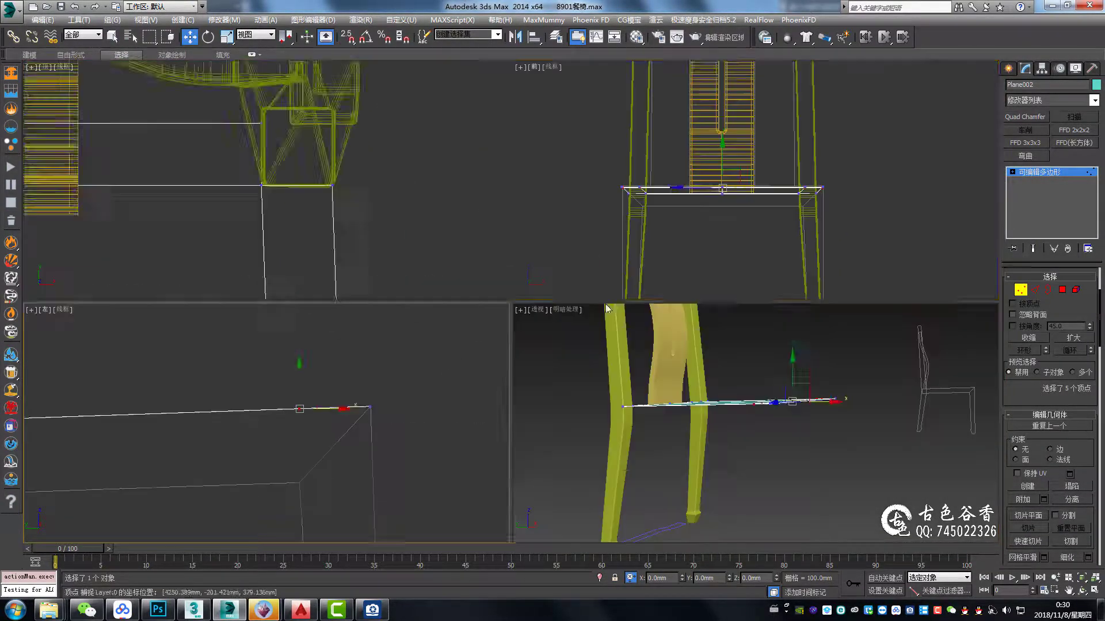
{"action": "left_click_drag", "start_coordinate": [768, 491], "coordinate": [726, 404]}
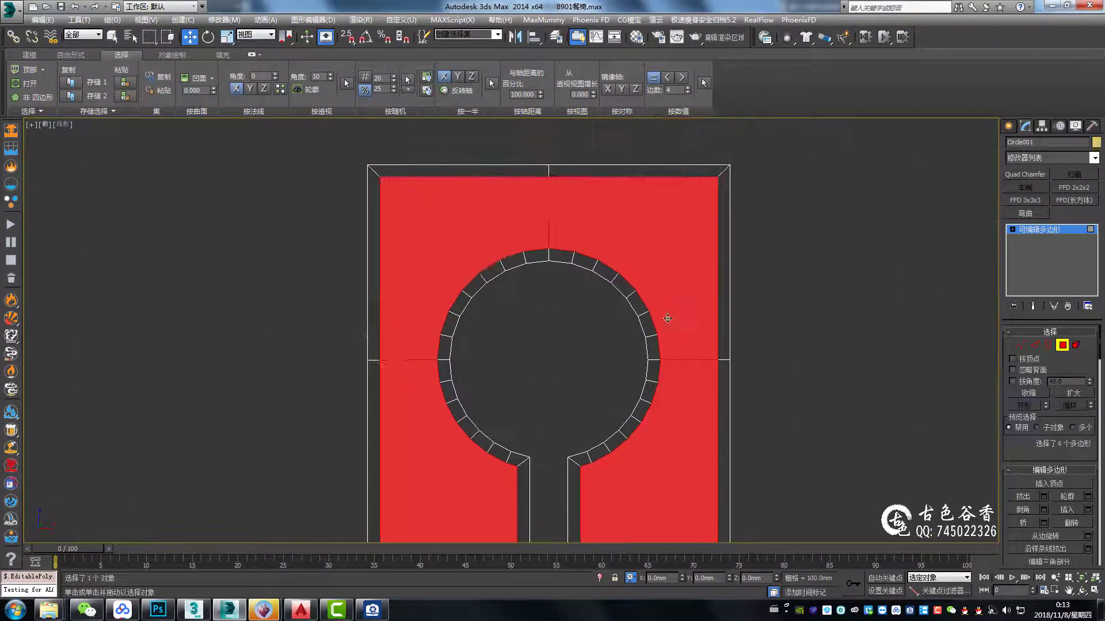
Snap-move Circle001's splat vertices with vertex snapping enabled
{"action": "key", "text": "1"}
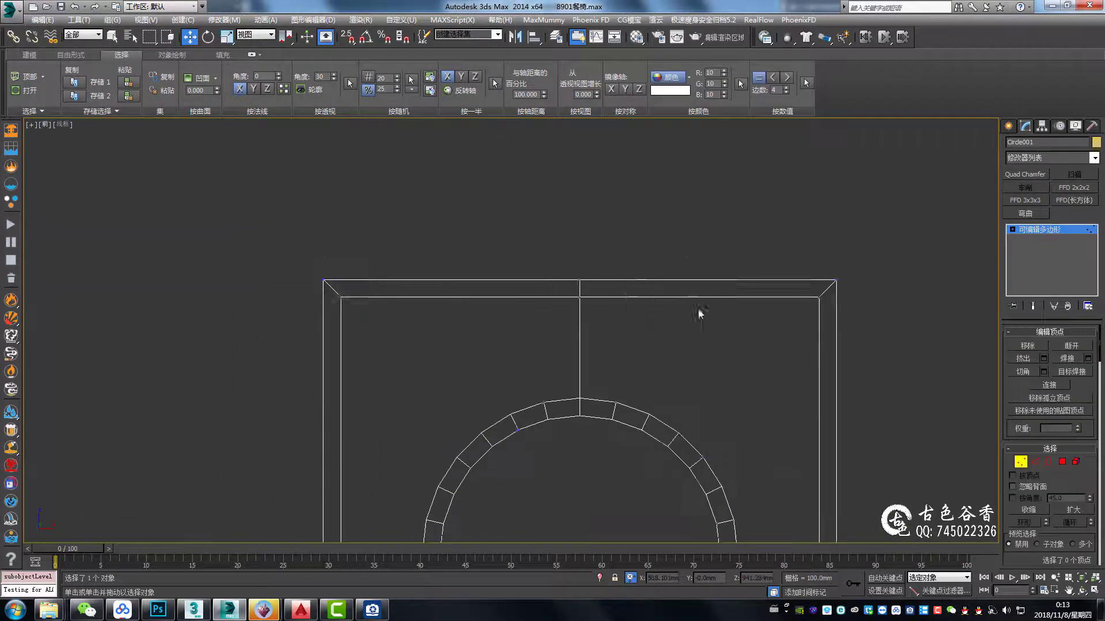
{"action": "scroll", "coordinate": [700, 313], "scroll_direction": "up", "scroll_amount": 8}
{"action": "key", "text": "2"}
{"action": "scroll", "coordinate": [748, 305], "scroll_direction": "down", "scroll_amount": 6}
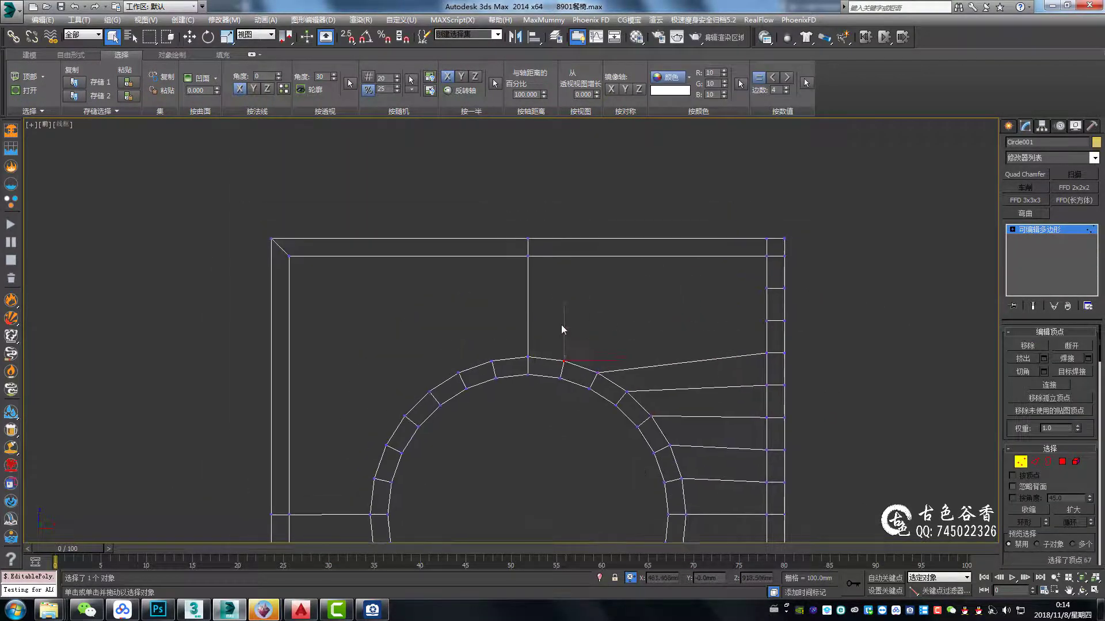
{"action": "scroll", "coordinate": [562, 329], "scroll_direction": "up", "scroll_amount": 2}
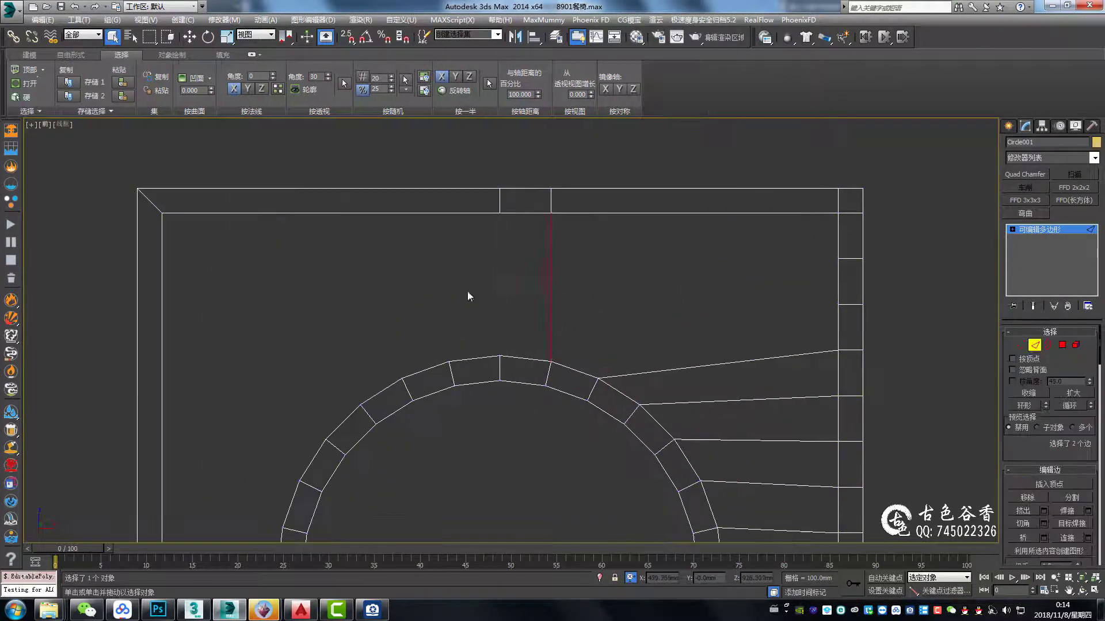
{"action": "scroll", "coordinate": [469, 293], "scroll_direction": "up", "scroll_amount": 3}
{"action": "key", "text": "w"}
{"action": "key", "text": "s"}
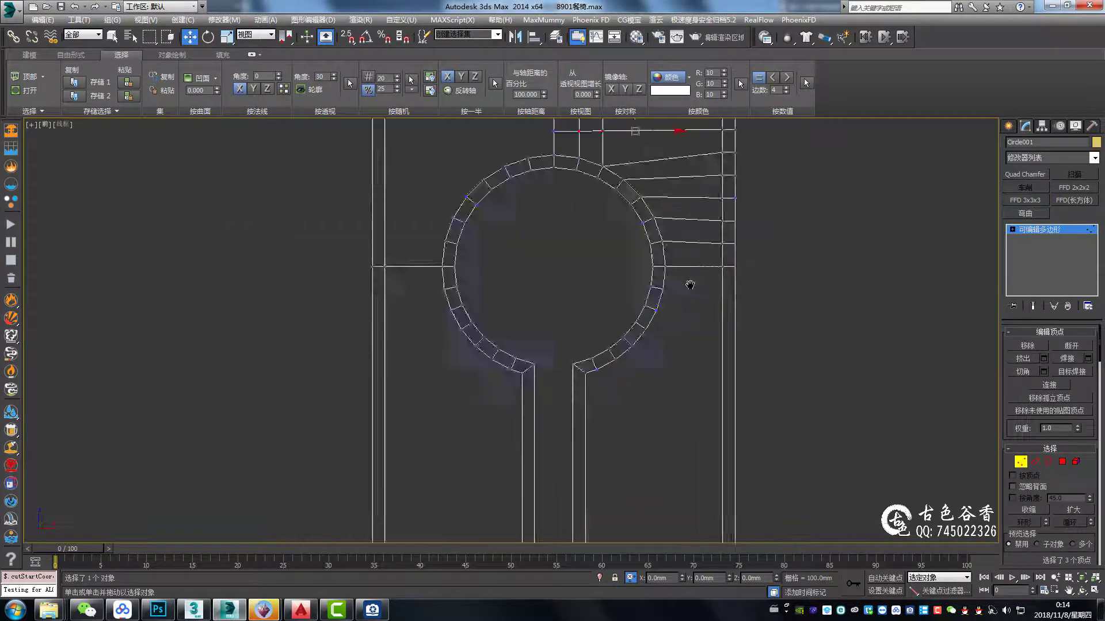
Select the splat's arc edges and weld their overlapping vertices
{"action": "key", "text": "2"}
{"action": "scroll", "coordinate": [743, 319], "scroll_direction": "up", "scroll_amount": 2}
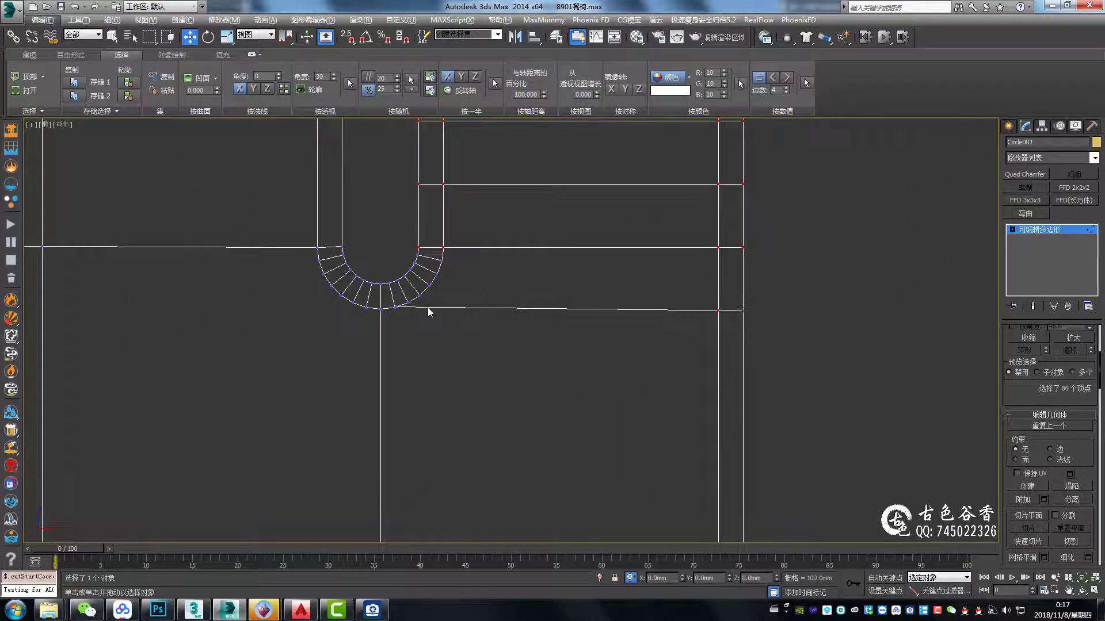
{"action": "right_click", "coordinate": [555, 366]}
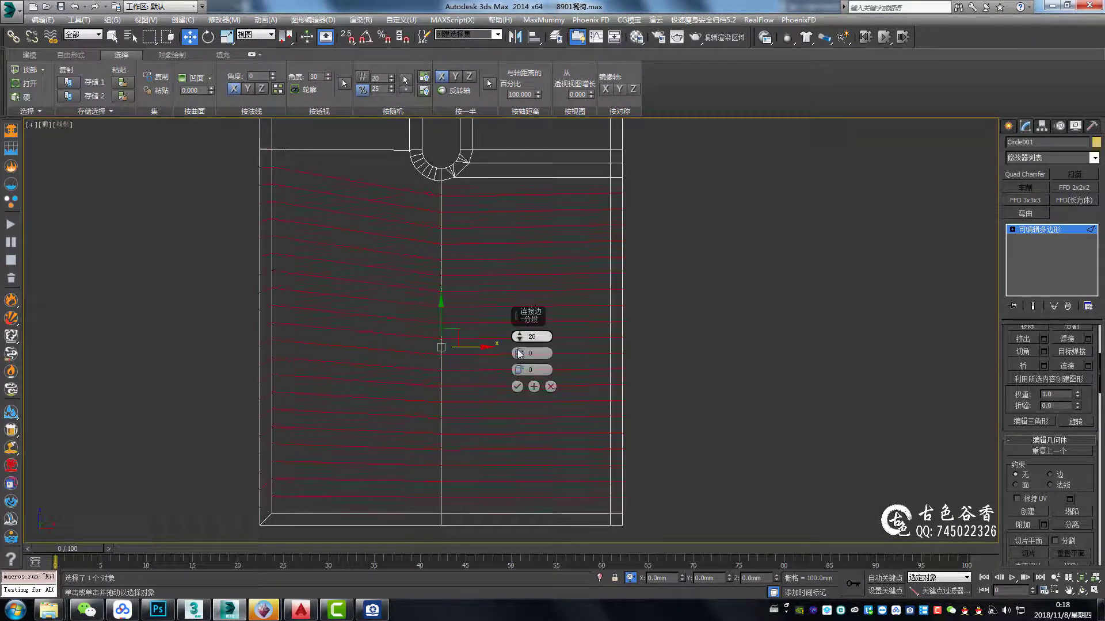
Connect the splat's vertical edges with 20 horizontal segments
{"action": "left_click", "coordinate": [517, 386]}
{"action": "scroll", "coordinate": [404, 312], "scroll_direction": "down", "scroll_amount": 2}
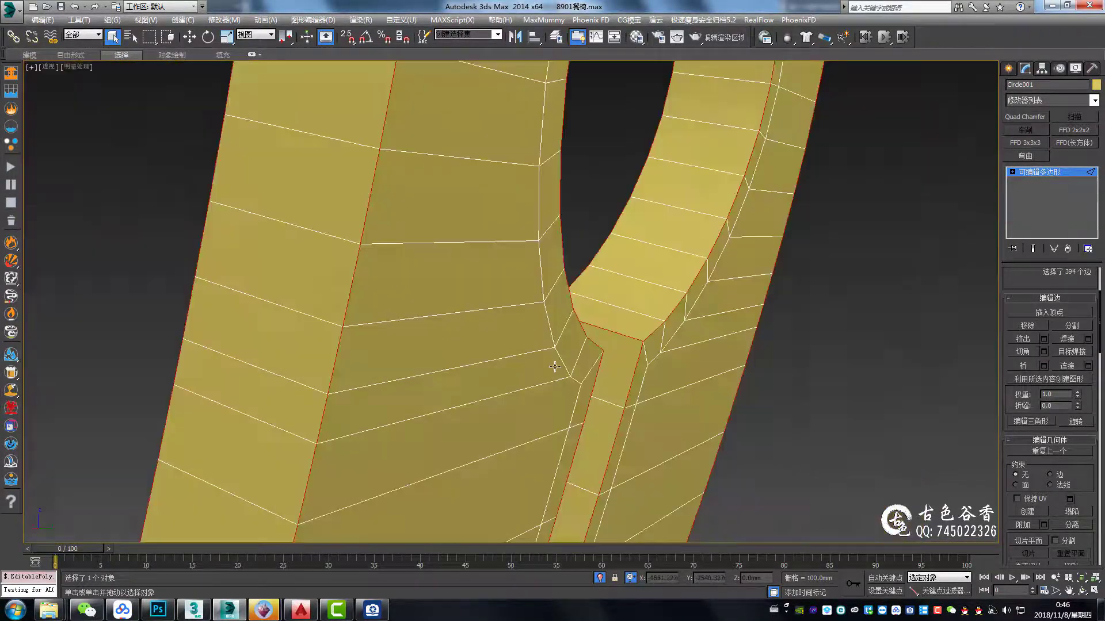
Apply Quad Chamfer to the splat's selected edges
{"action": "left_click", "coordinate": [1025, 117]}
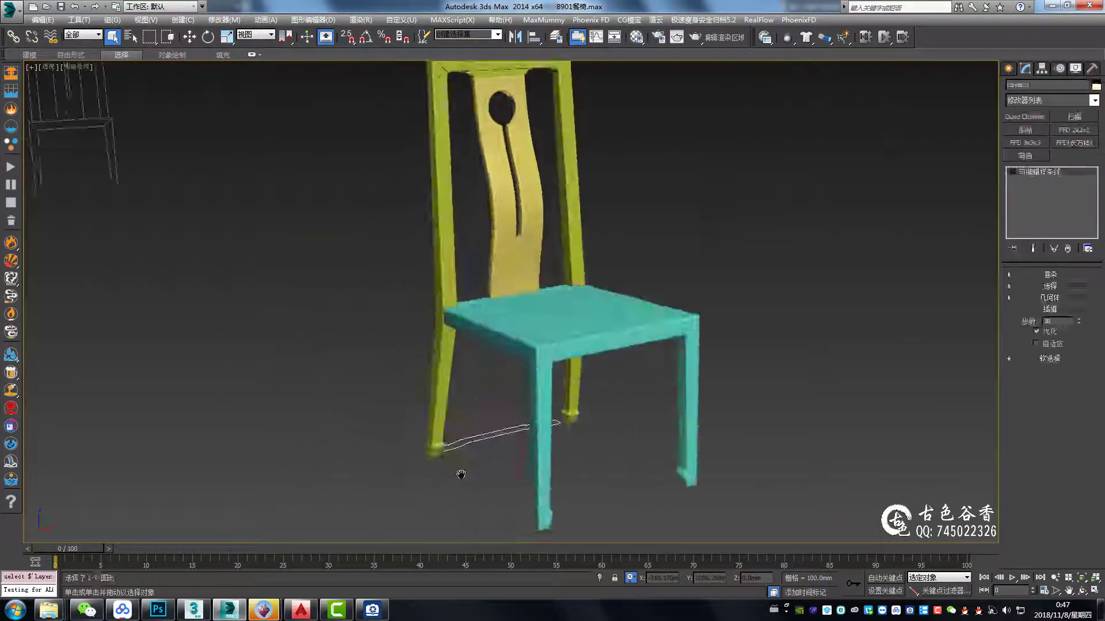